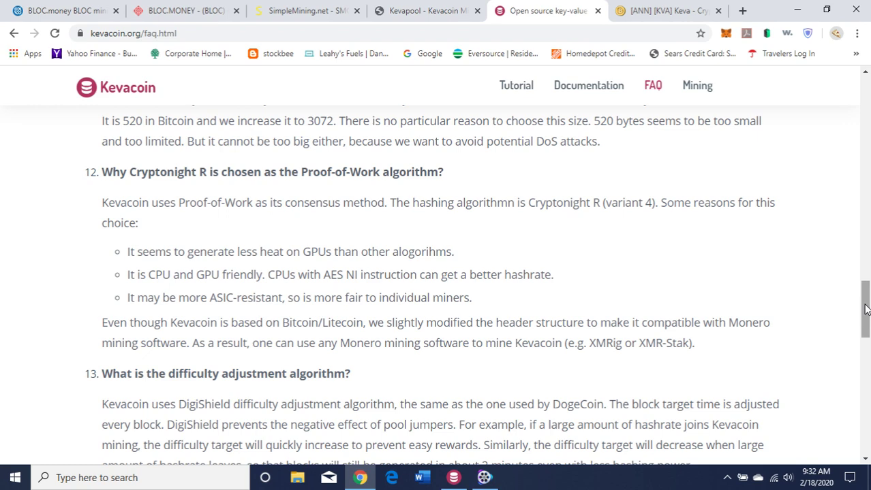
Read the rest of the Kevacoin FAQ, then switch to the [ANN] [KVA] Keva Bitcointalk thread
drag(866, 310, 865, 344)
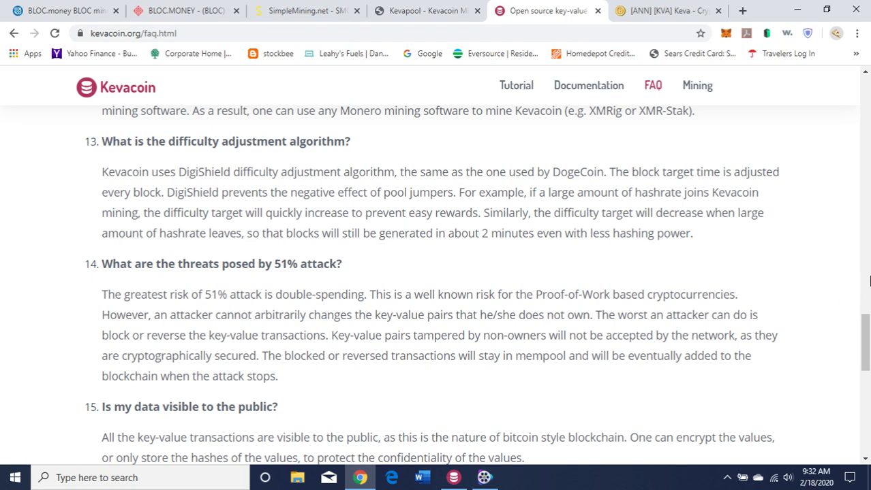
drag(866, 333, 863, 349)
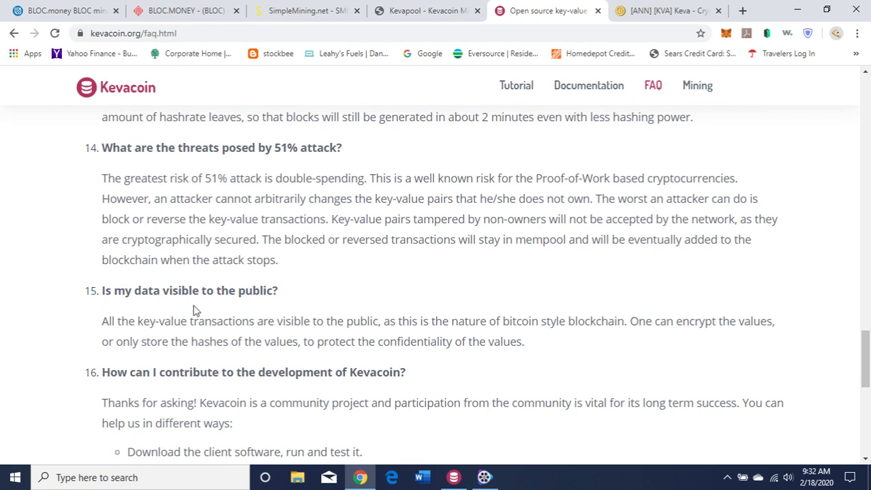
drag(865, 375, 868, 393)
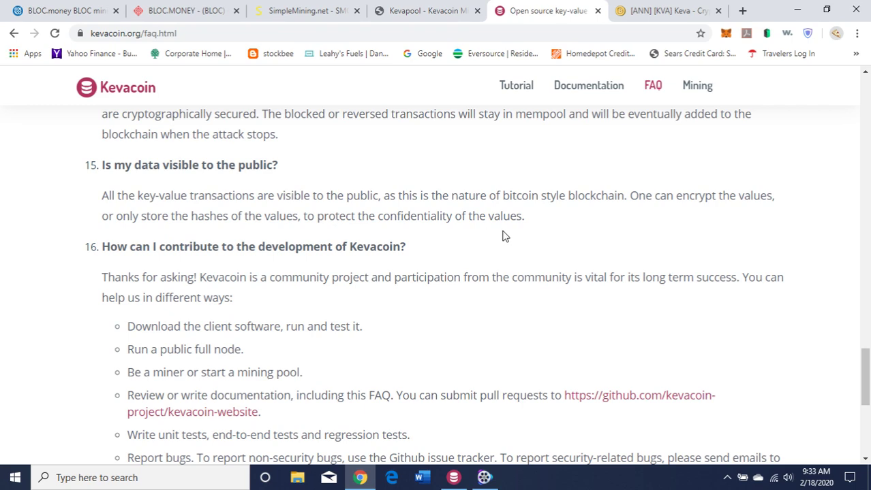
drag(866, 368, 866, 390)
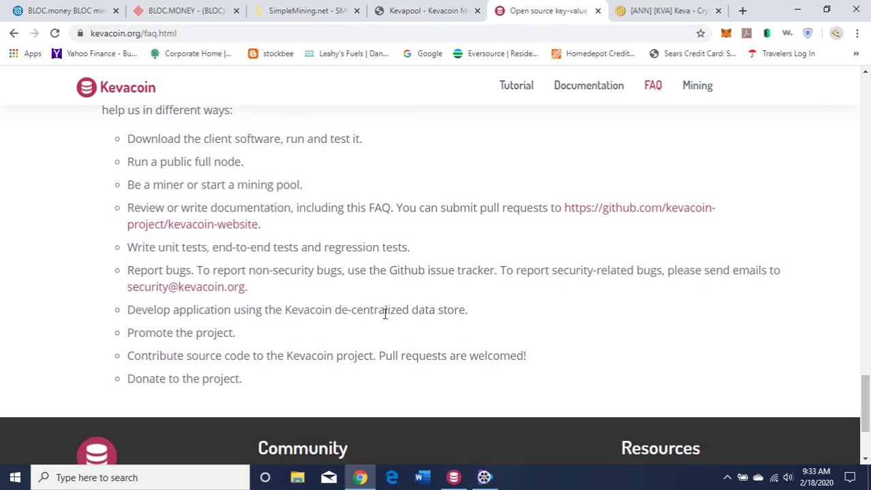
drag(866, 406, 863, 72)
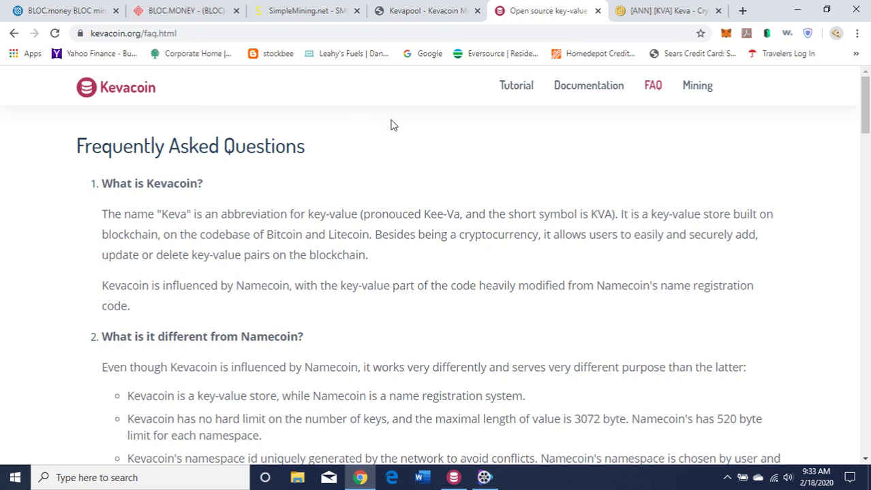
click(659, 18)
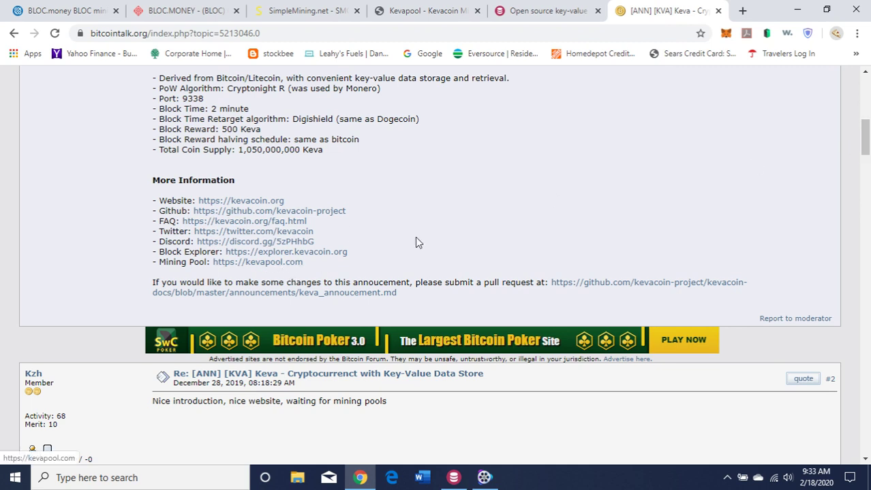
Switch from the Keva announcement to Kevapool's Getting Started page showing stratum.kevapool.com ports
drag(866, 139, 864, 123)
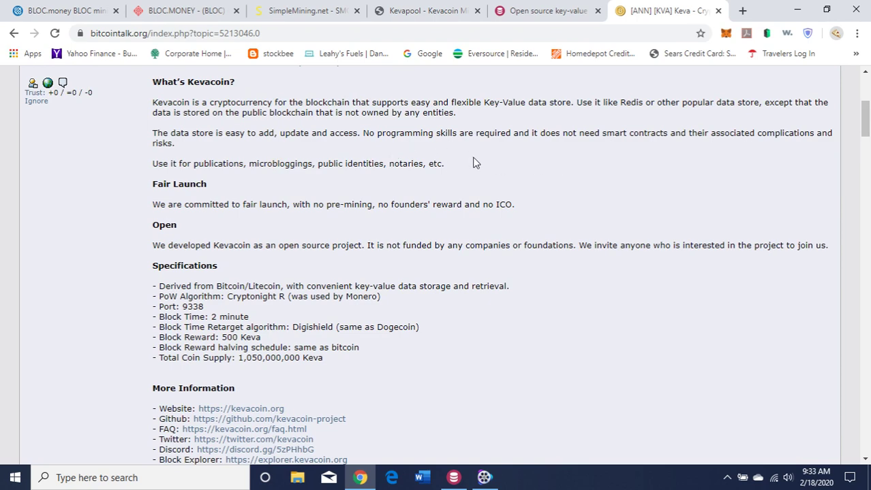
click(427, 14)
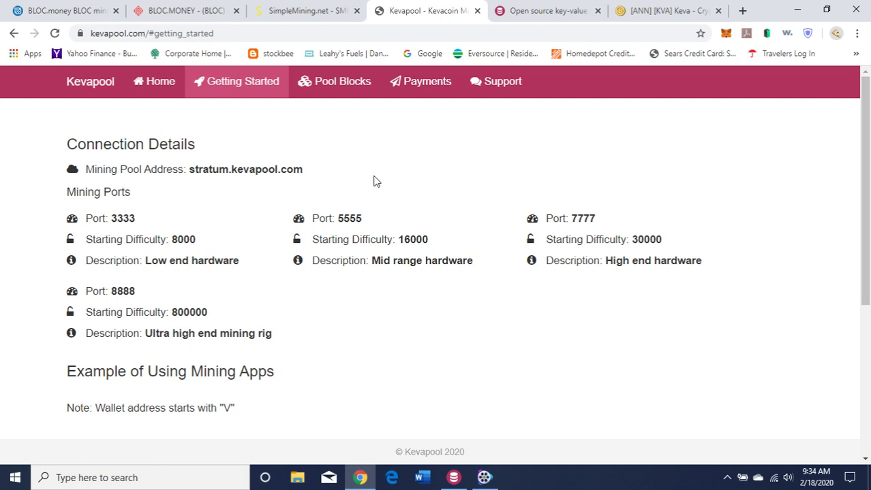
Switch to the SimpleMining.net tab showing rig SigRig1 in the Rig List
click(289, 12)
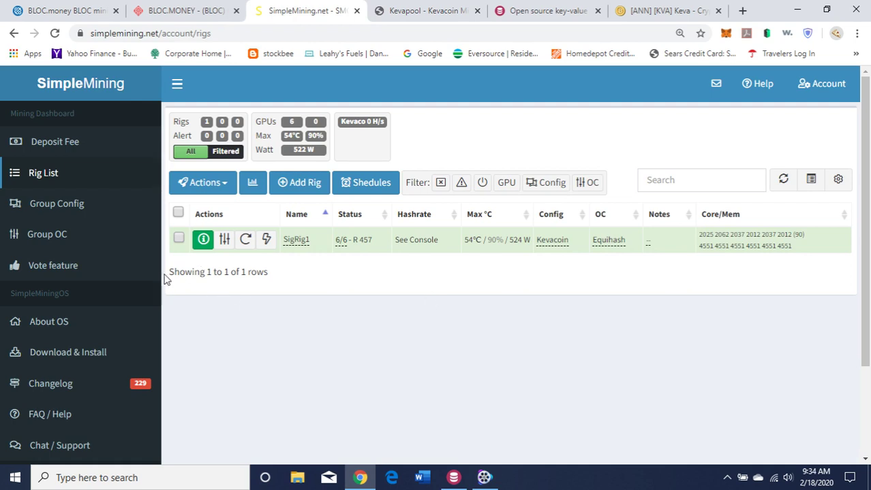
Inspect the Kevacoin group's stratum.kevapool.com miner options under Group Config, then start Add group
click(56, 208)
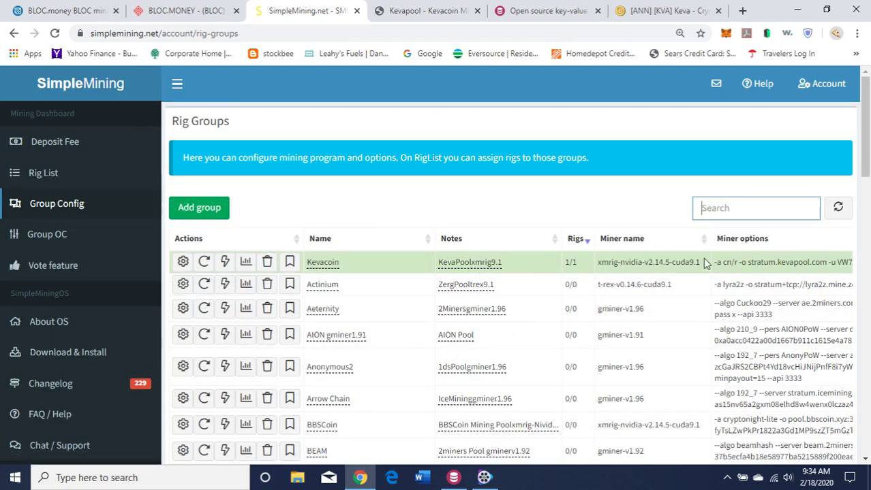
drag(717, 262, 772, 270)
click(769, 265)
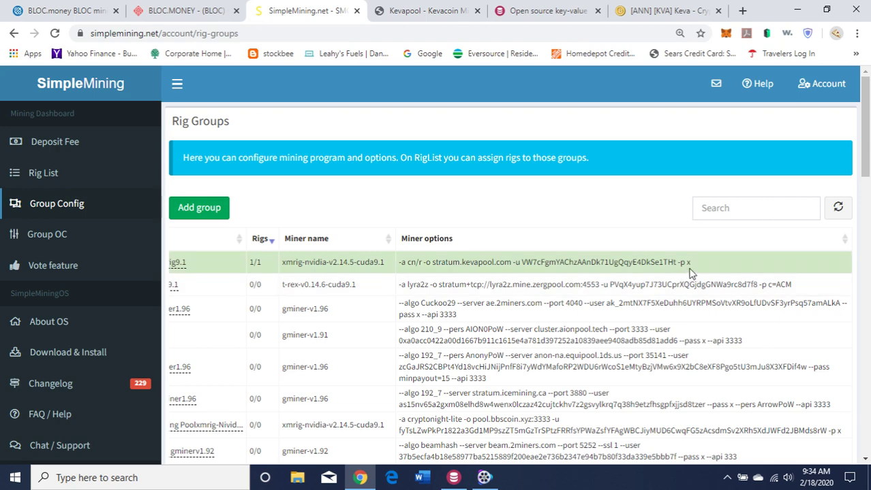
click(204, 209)
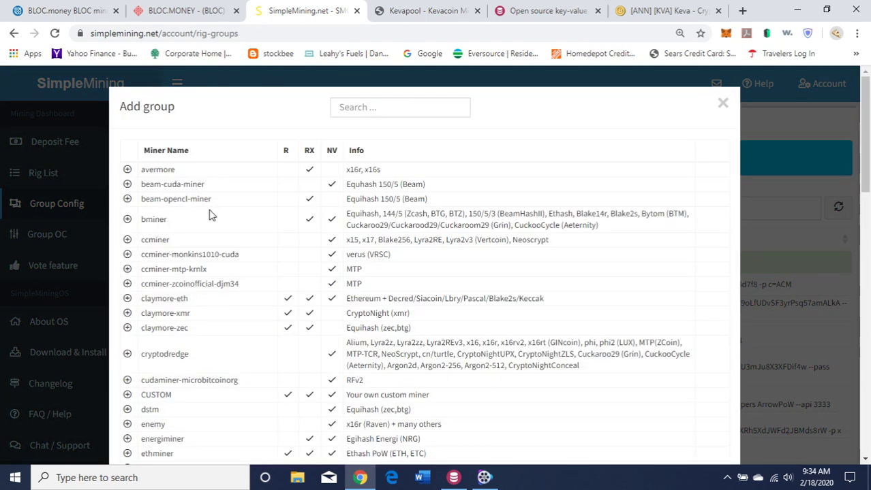
Choose xmrig-nvidia-v2.14.5-cuda9.1 from the miner list for the new rig group
click(745, 255)
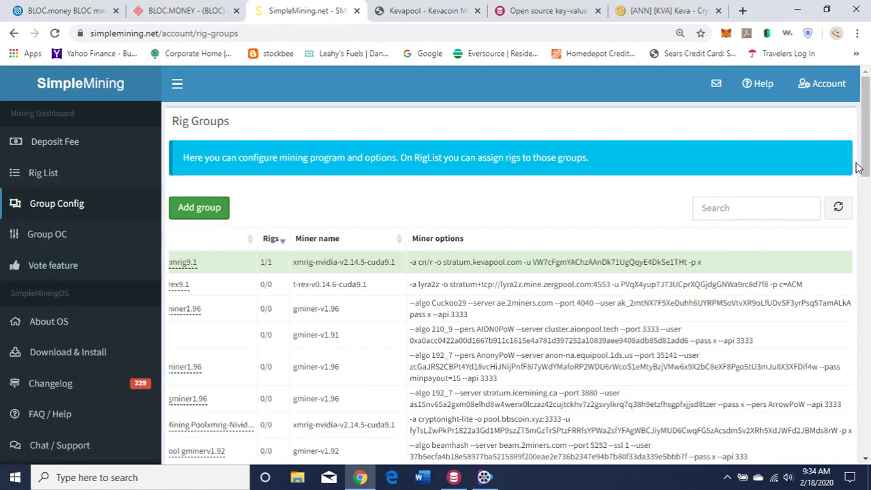
click(208, 208)
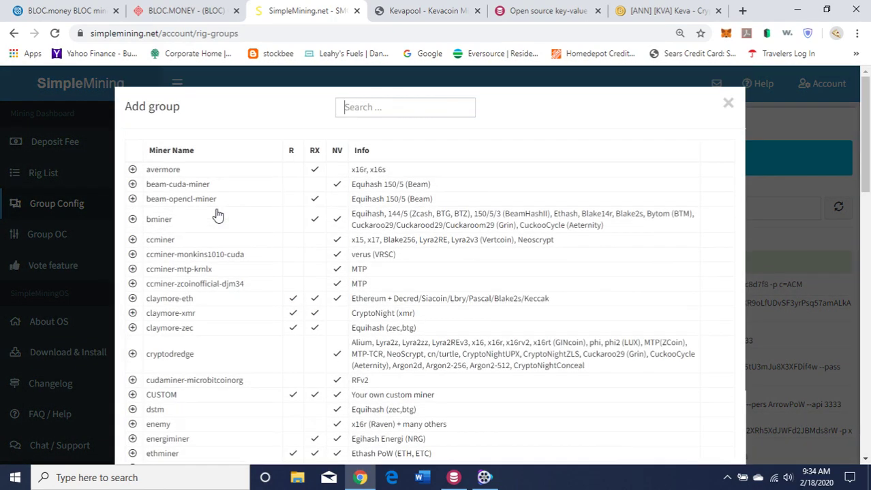
drag(863, 136, 856, 413)
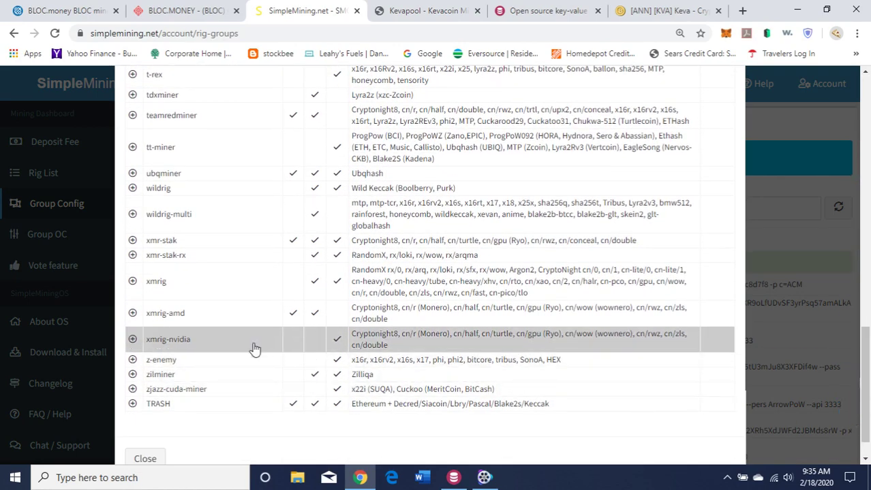
click(429, 344)
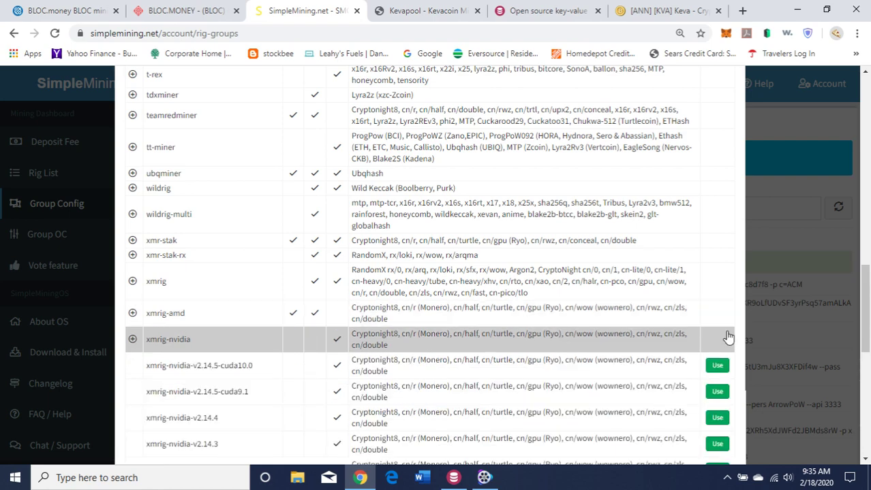
drag(864, 302, 864, 350)
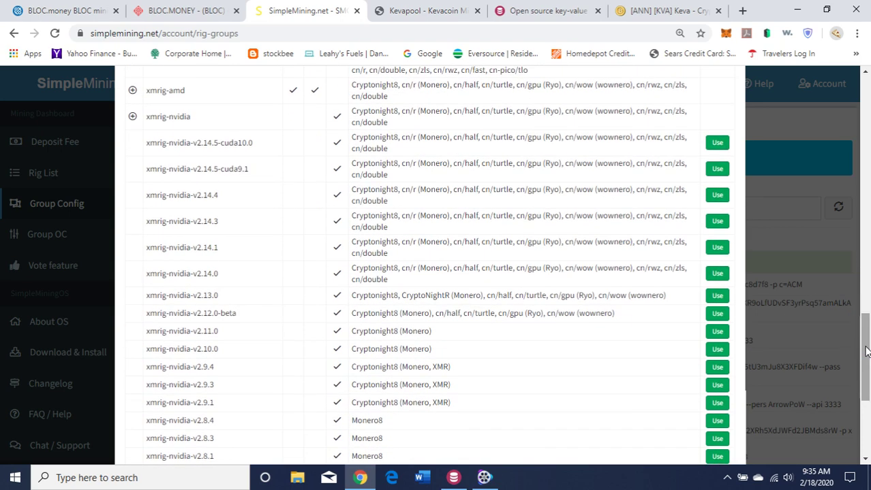
click(716, 169)
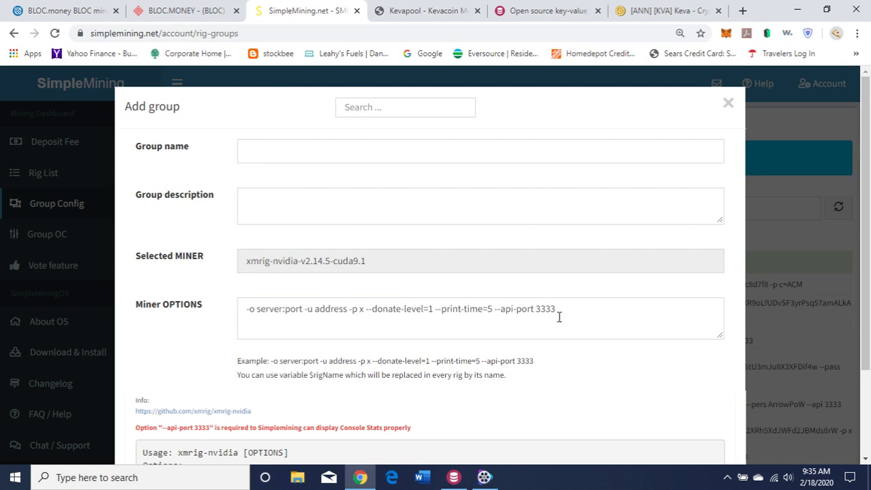
Clear the default miner options, then close the Add group form without saving
drag(557, 310, 202, 320)
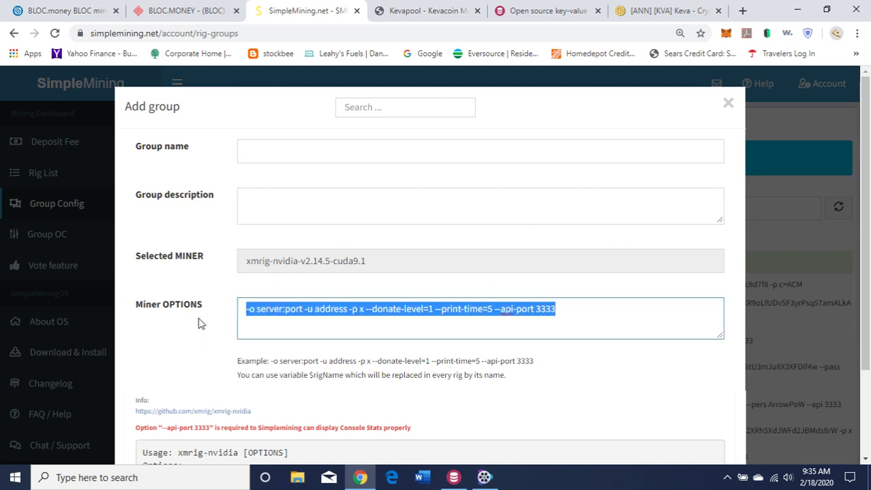
key(BackSpace)
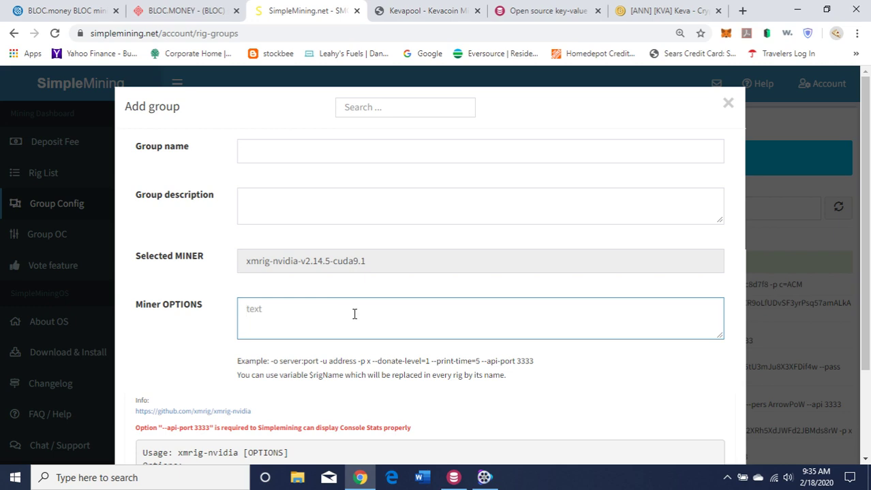
click(289, 145)
click(289, 144)
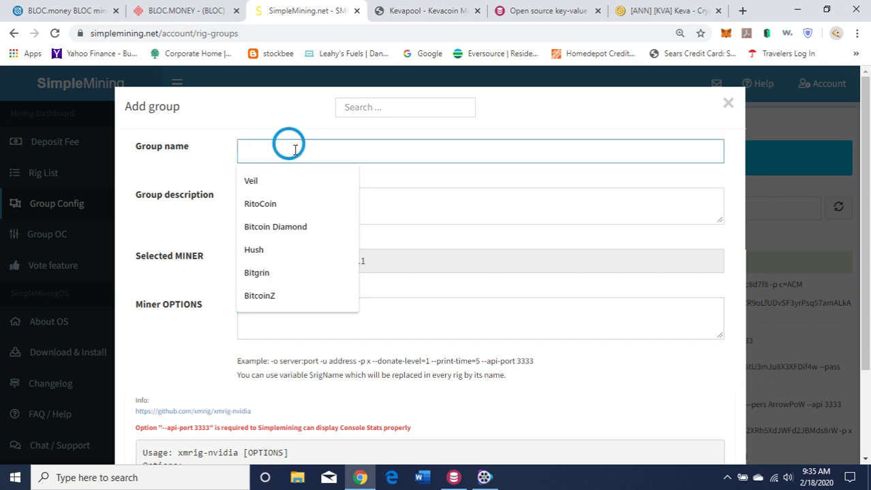
click(399, 183)
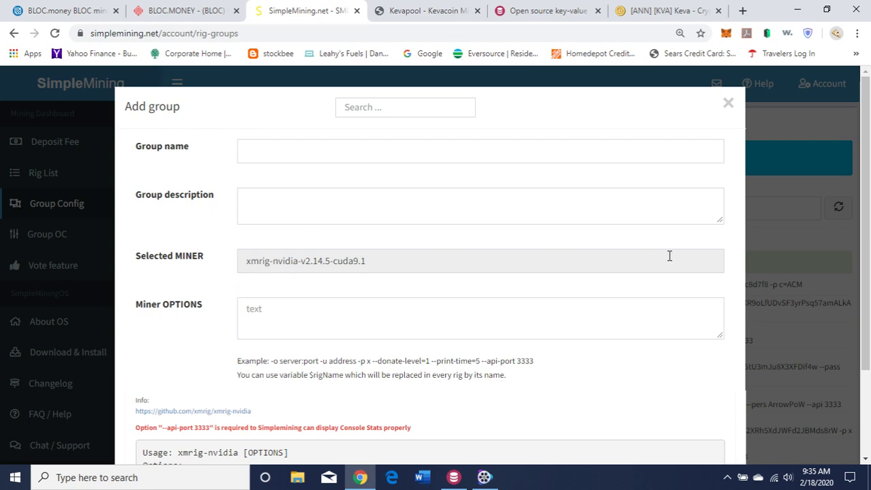
click(727, 104)
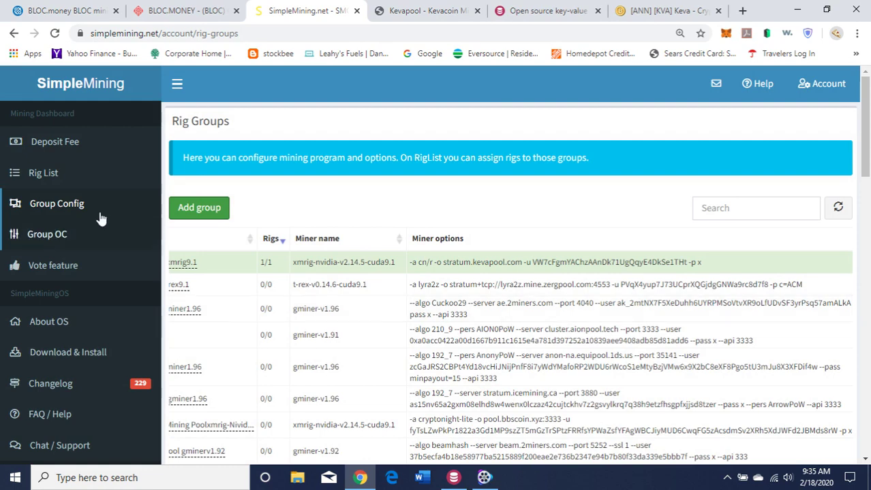
Open SigRig1's details from the Rig List and view its console reporting 3216.2 H/s
click(53, 175)
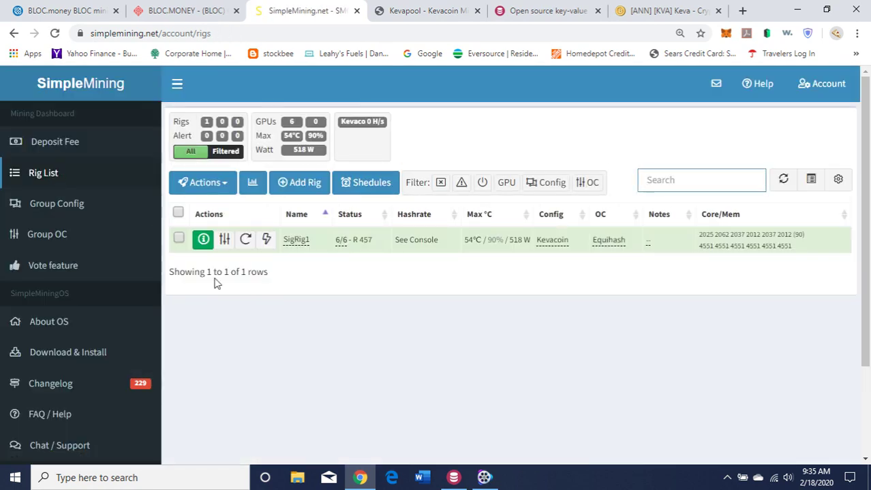
click(204, 240)
drag(865, 216, 860, 436)
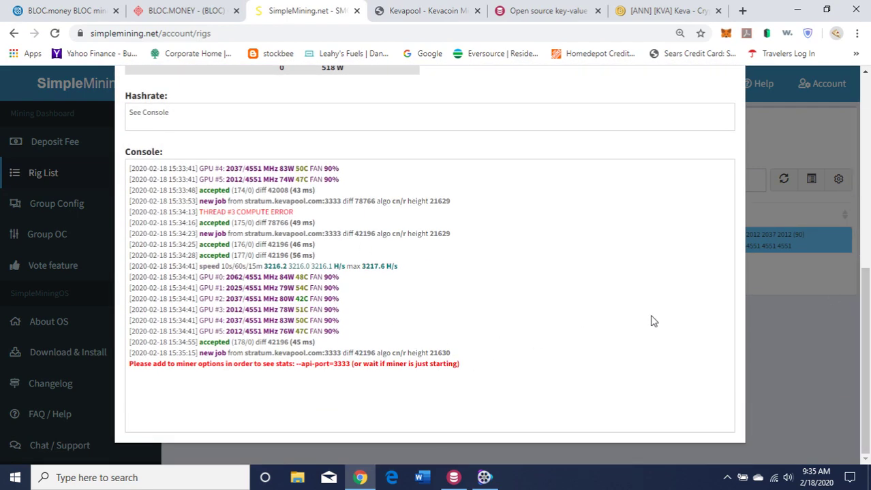
drag(862, 331, 861, 198)
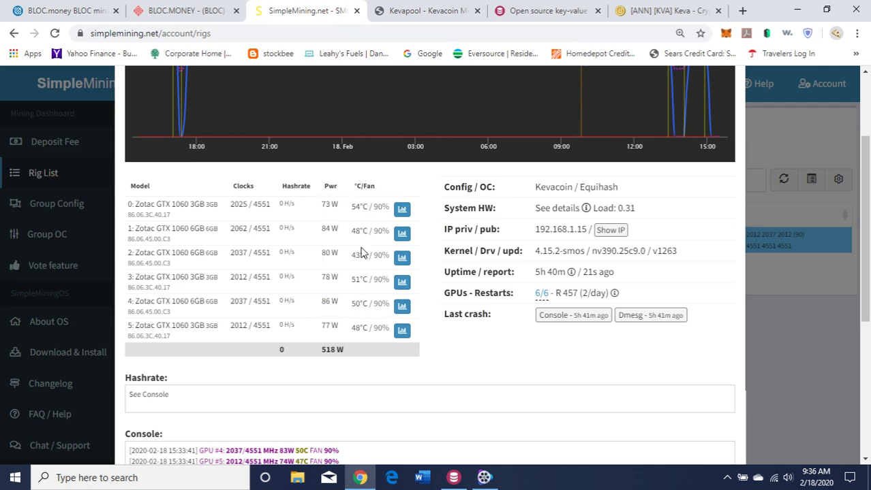
drag(864, 308, 865, 438)
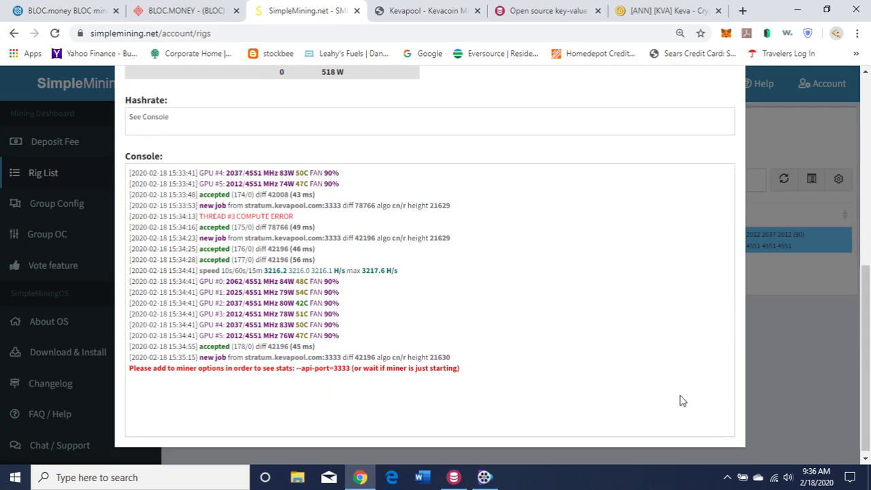